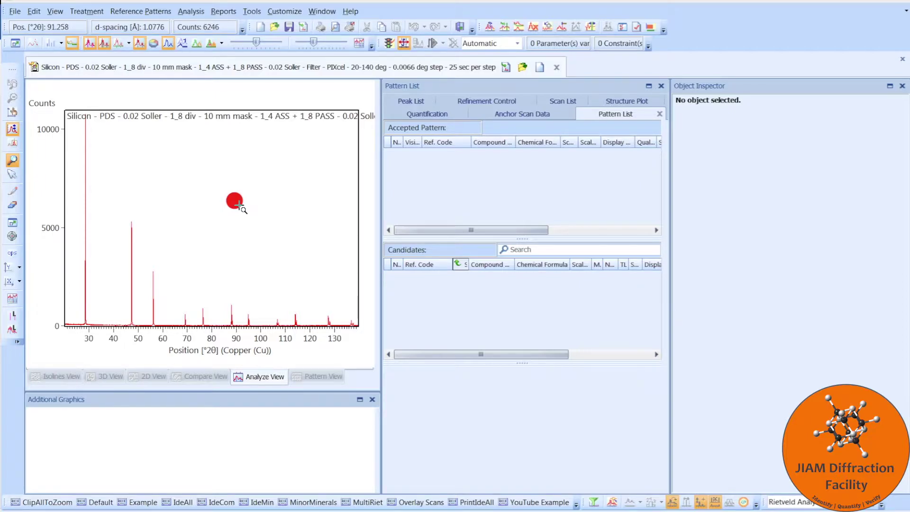
Restrict the search-match elements to Si only, excluding all other elements.
right_click(238, 205)
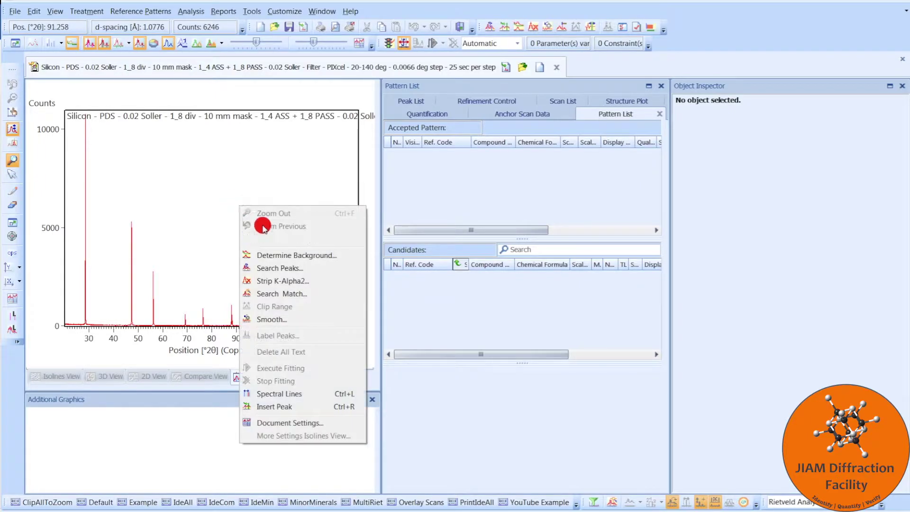
left_click(282, 293)
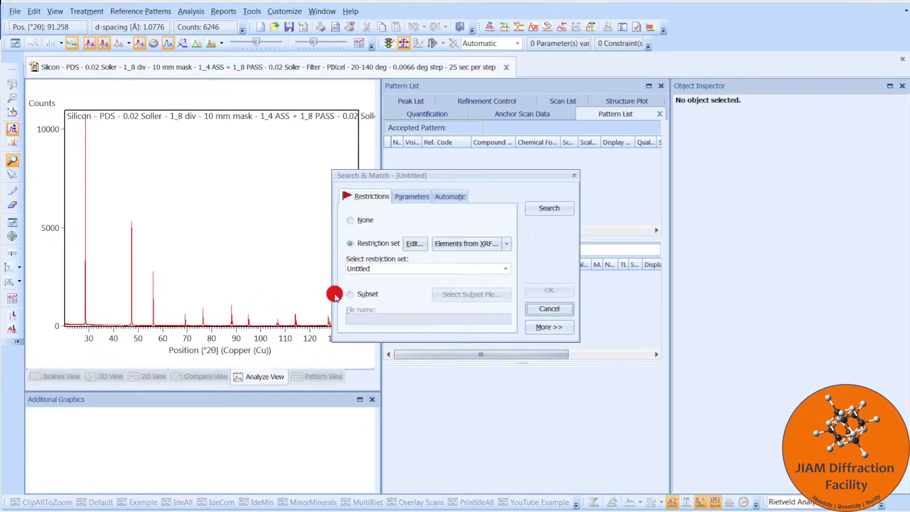
left_click(426, 250)
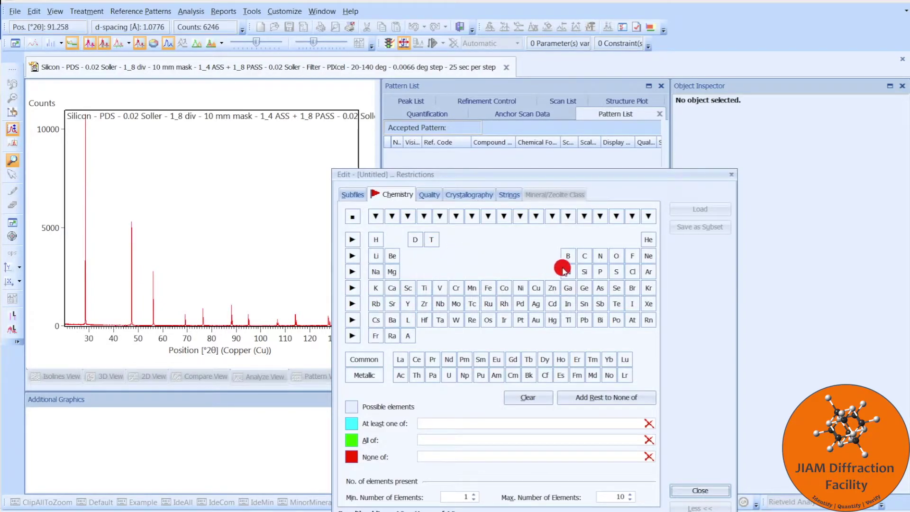
left_click(586, 273)
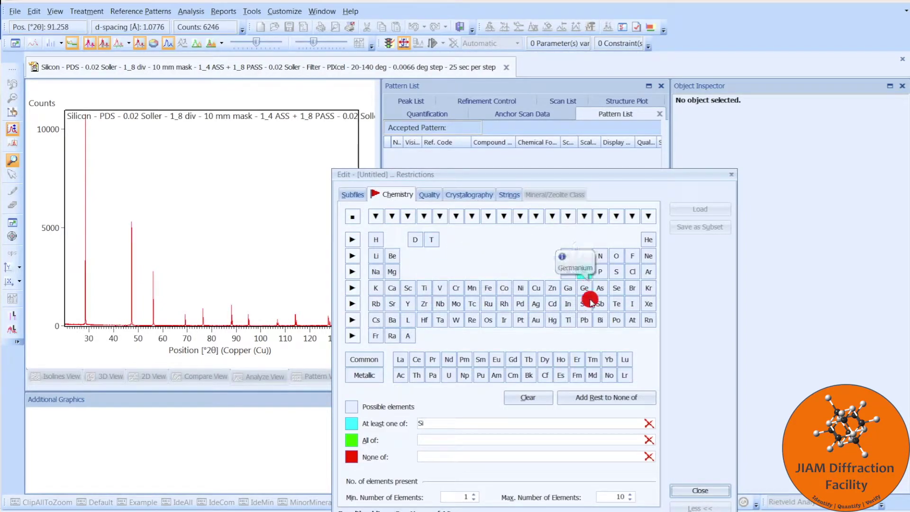
left_click(645, 398)
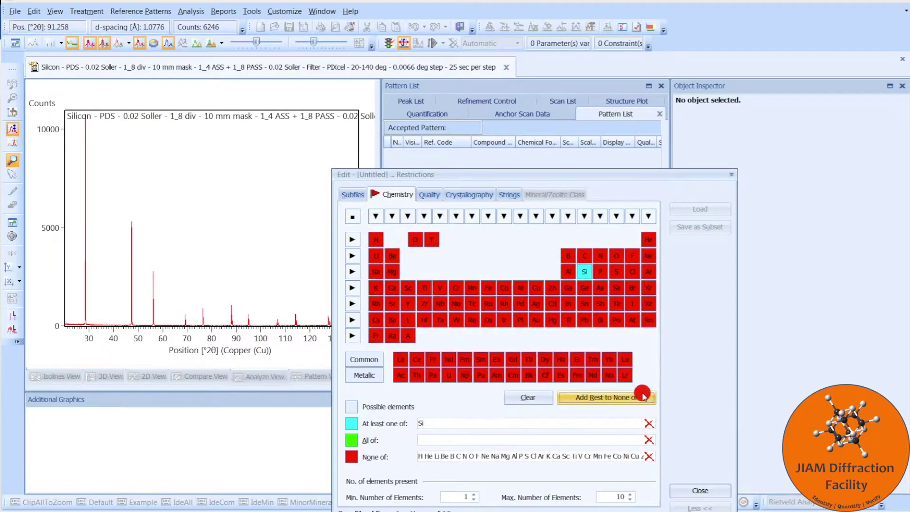
left_click(711, 491)
Run the search and accept the Silicon reference 00-027-1402 (score 77).
left_click(552, 208)
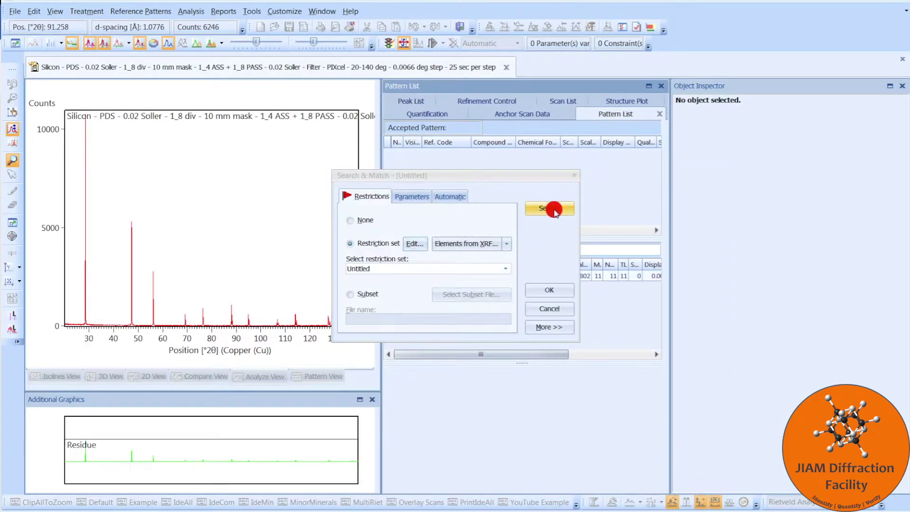
left_click(561, 293)
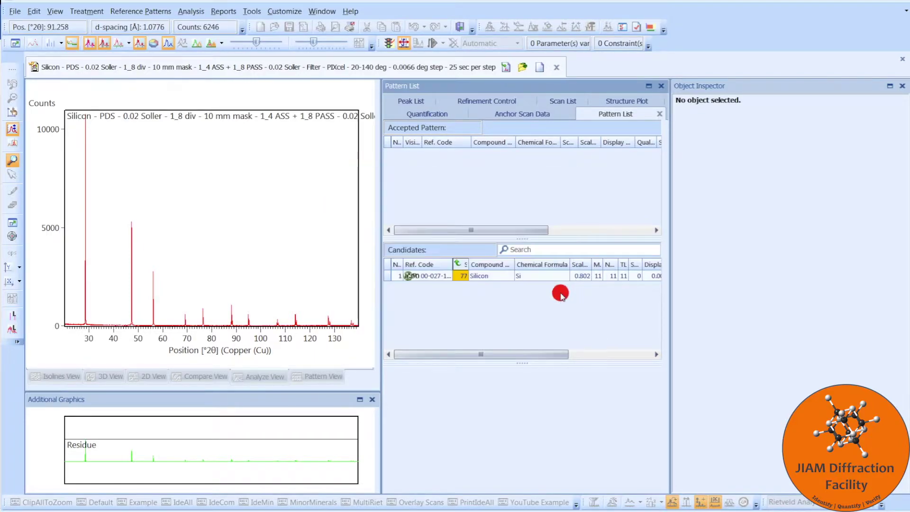
left_click(527, 278)
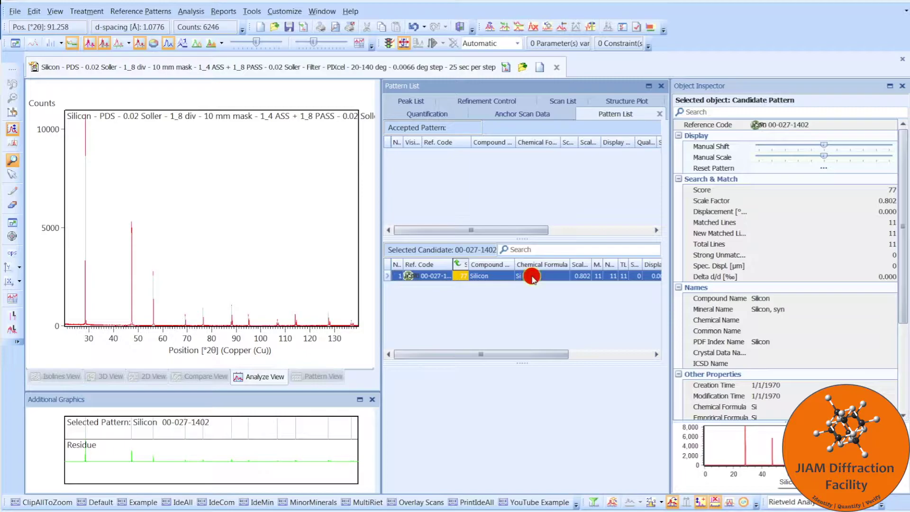
left_click_drag(532, 277, 500, 159)
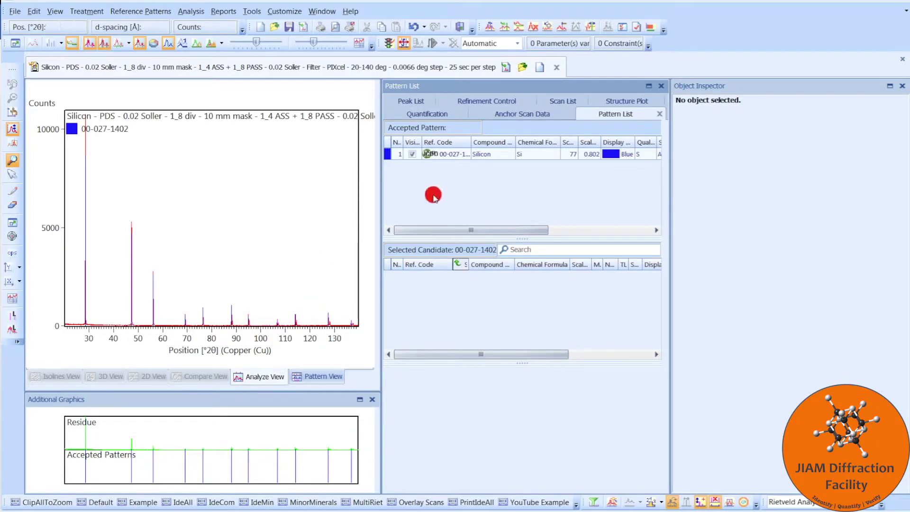
Convert Silicon pattern 00-027-1402 into a phase and review its 11-peak reference card.
right_click(496, 155)
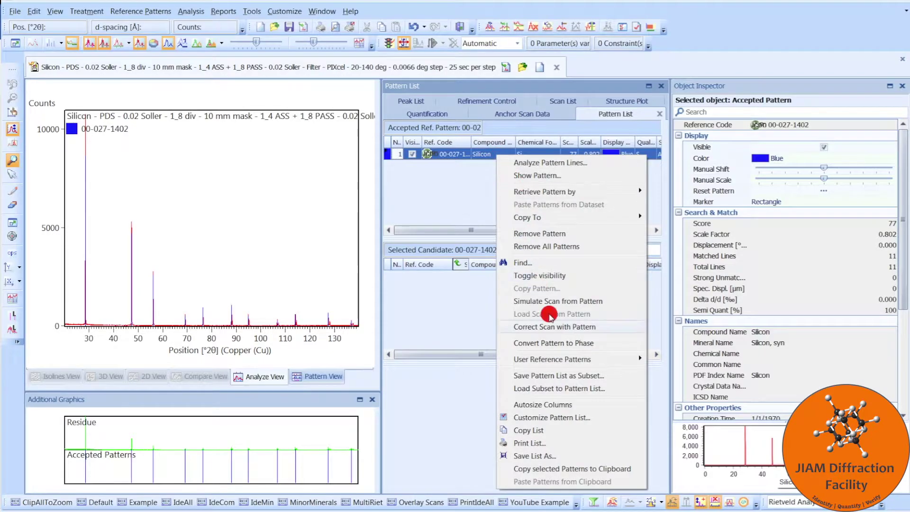
left_click(560, 345)
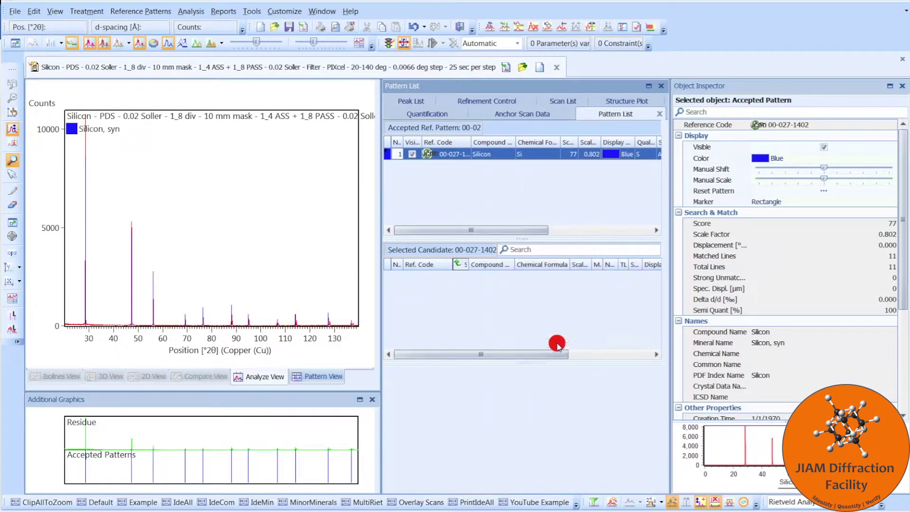
double_click(539, 156)
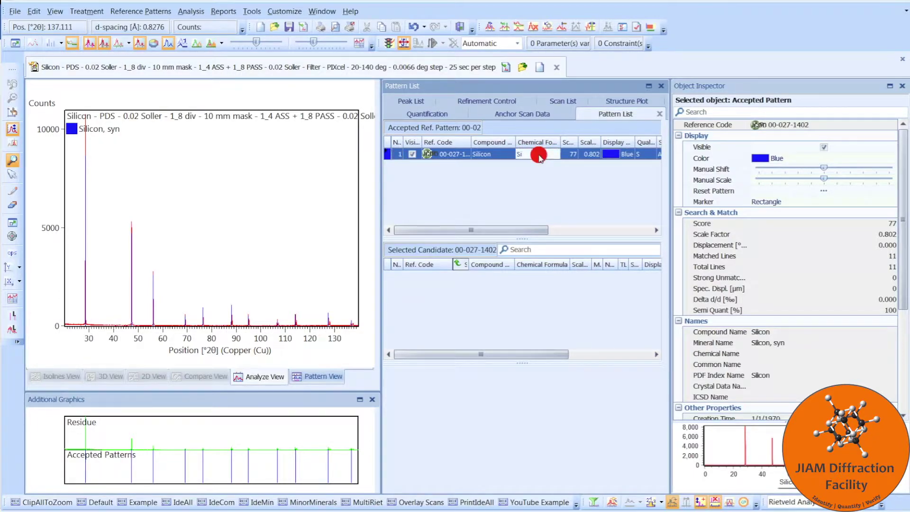
scroll(695, 138, "down", 1)
left_click_drag(695, 138, 681, 297)
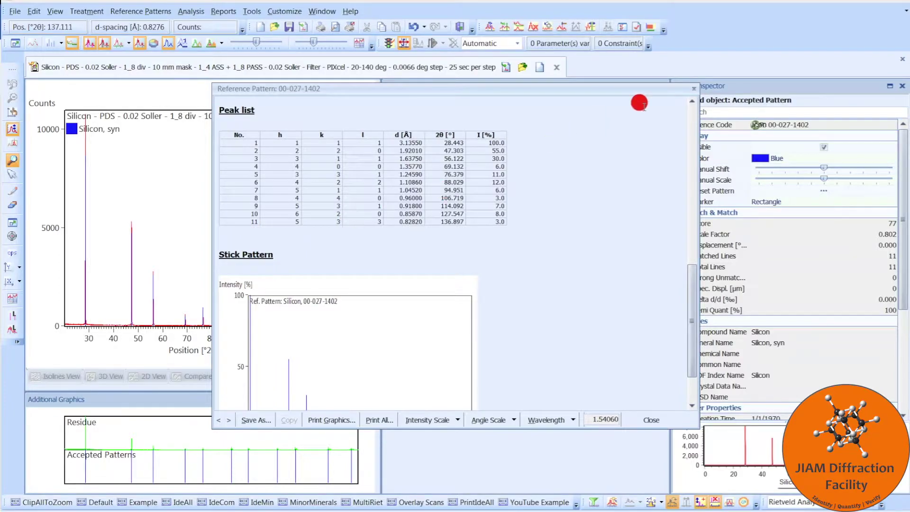
left_click(693, 88)
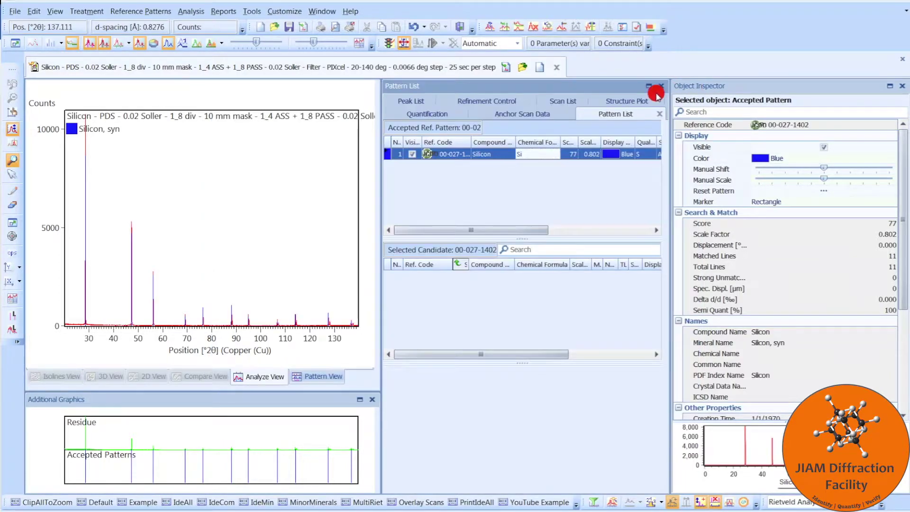
Inspect the Silicon, syn refinement parameters, finding no atomic coordinates, then return to the pattern list.
left_click(486, 97)
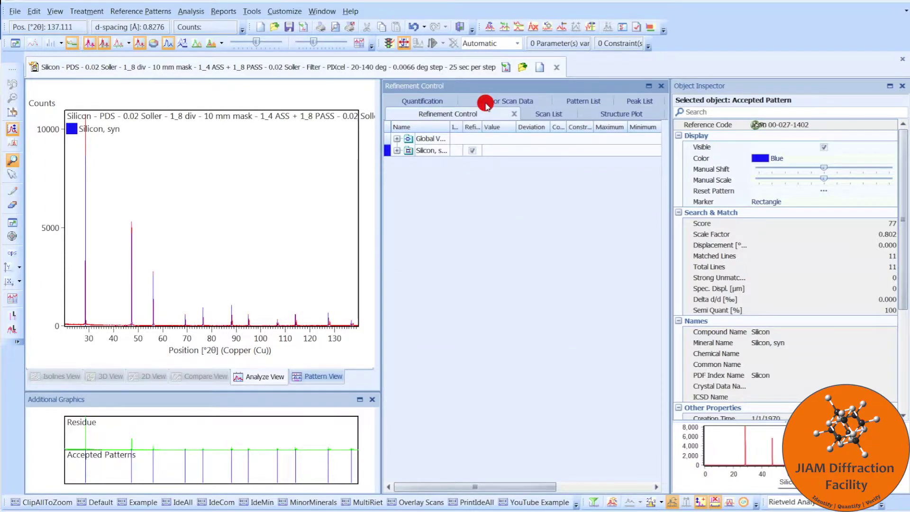
left_click(396, 151)
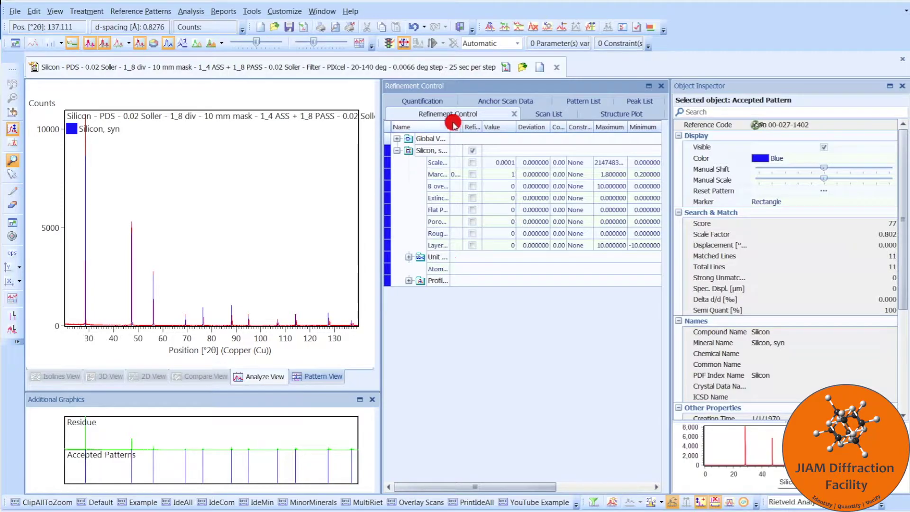
left_click_drag(450, 126, 489, 126)
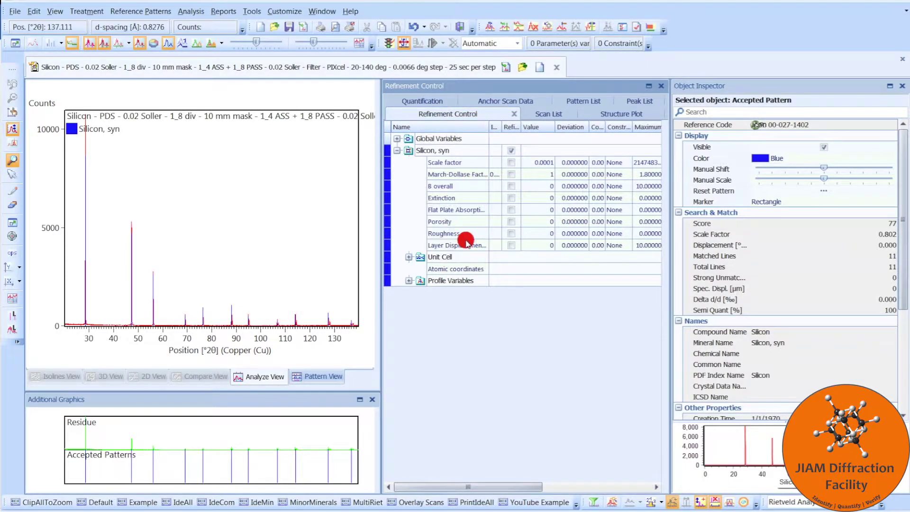
left_click(463, 267)
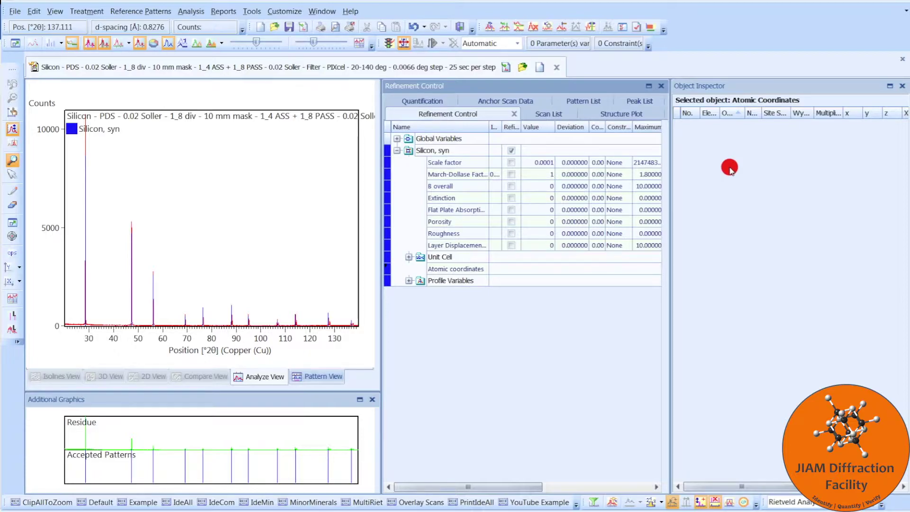
left_click(579, 101)
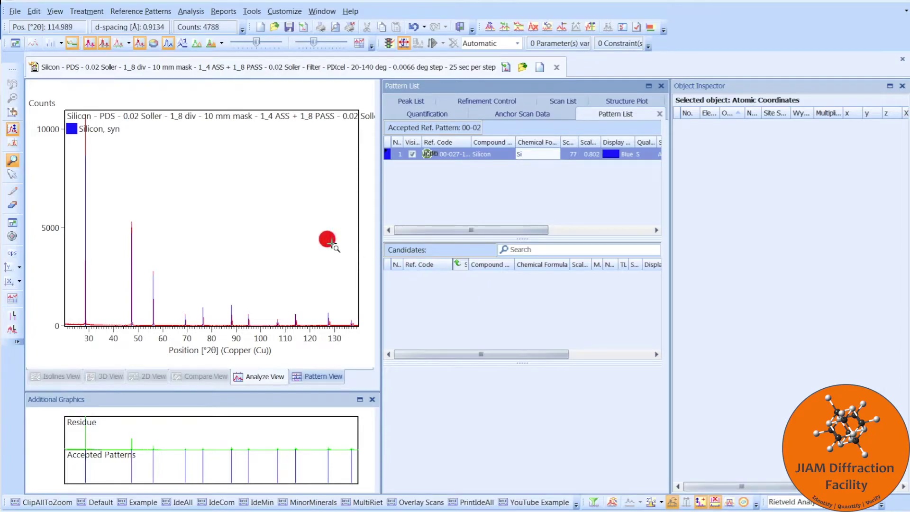
Set the search-match to skip patterns without structure data, then cancel without searching.
right_click(242, 214)
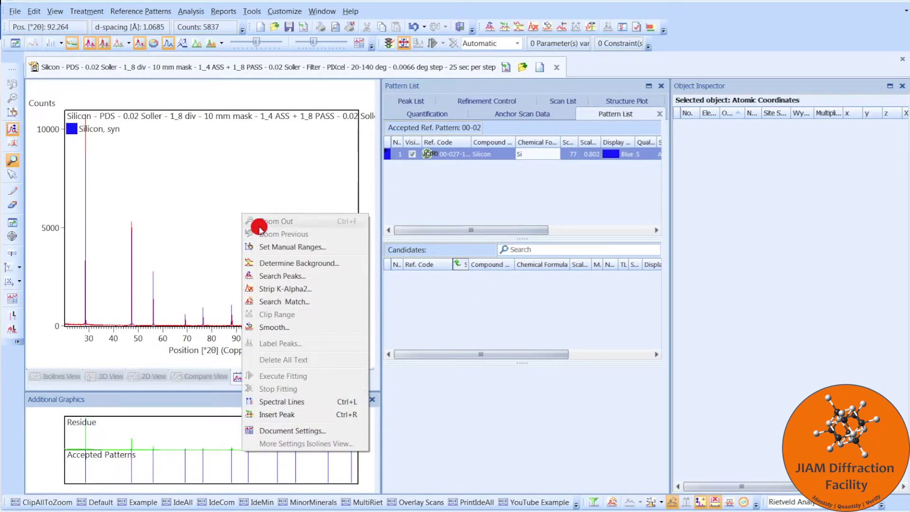
left_click(333, 300)
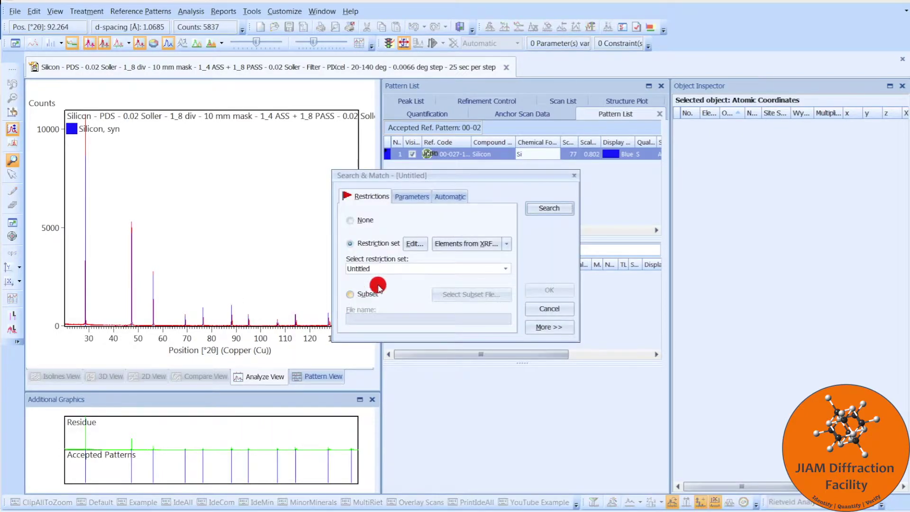
left_click(423, 250)
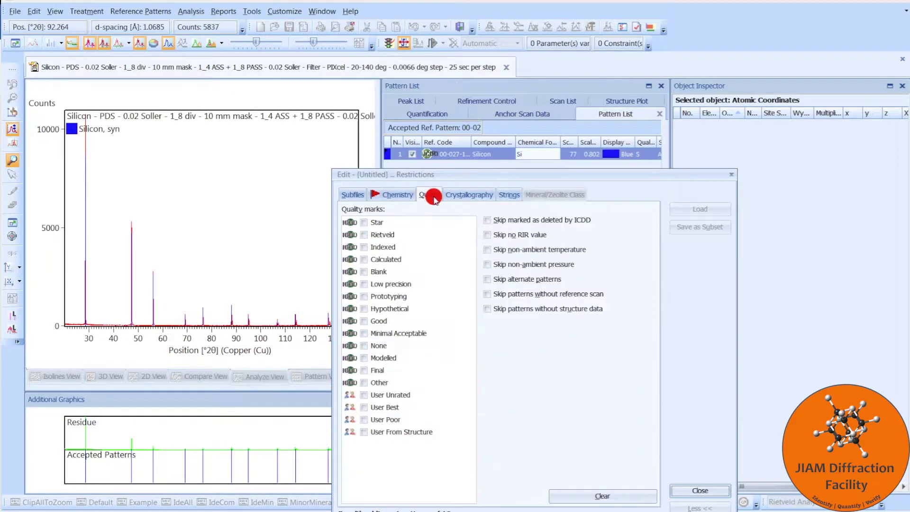
left_click(487, 308)
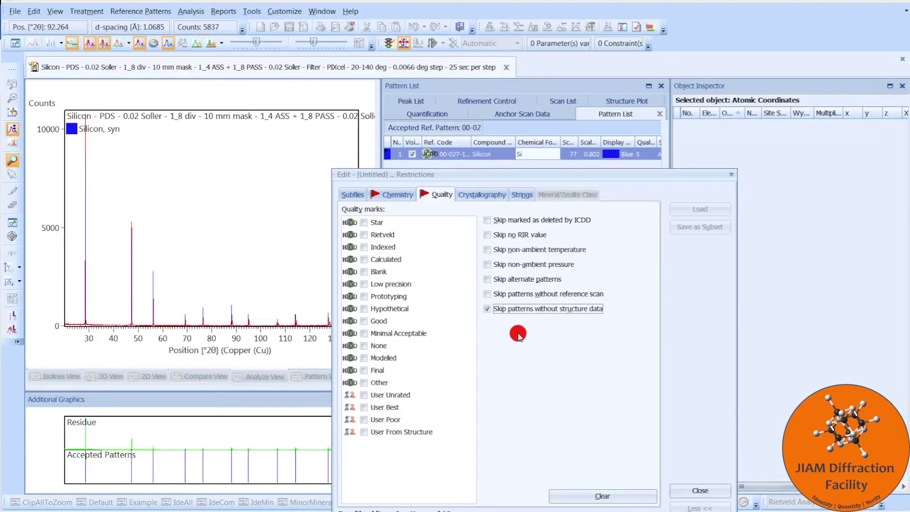
left_click(700, 490)
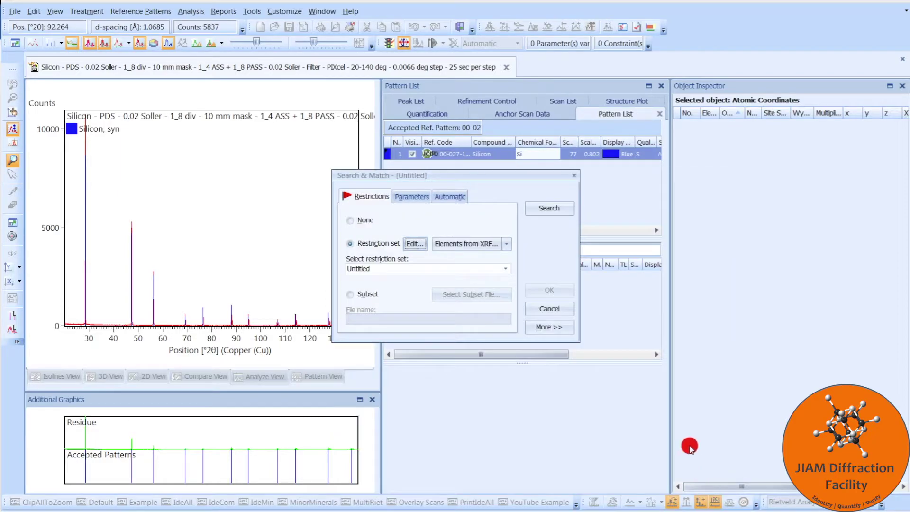
left_click(550, 309)
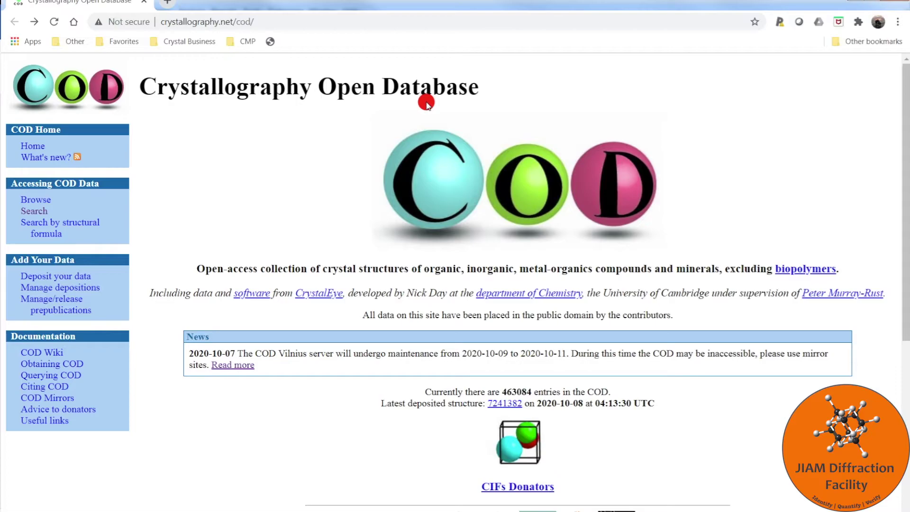
Open the COD database search form.
left_click(40, 210)
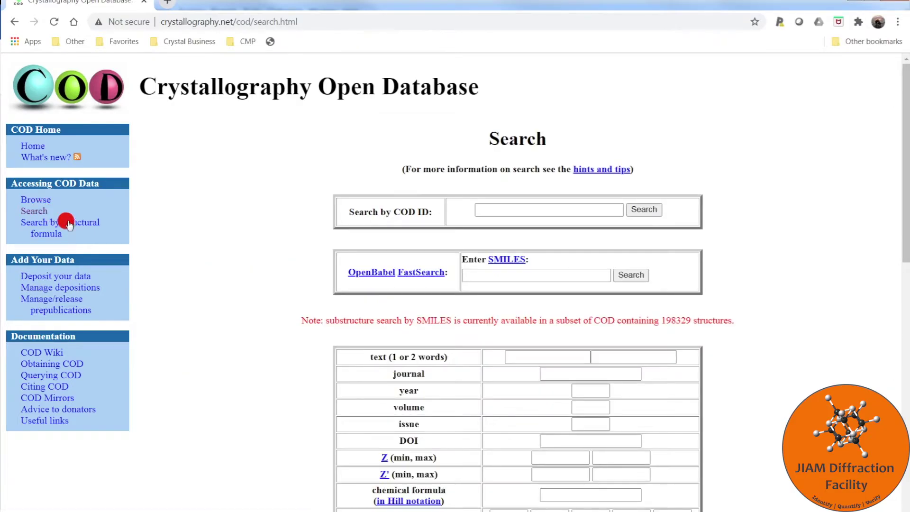
Search the COD by chemical formula Si, returning 23 entries.
scroll(270, 268, "down", 6)
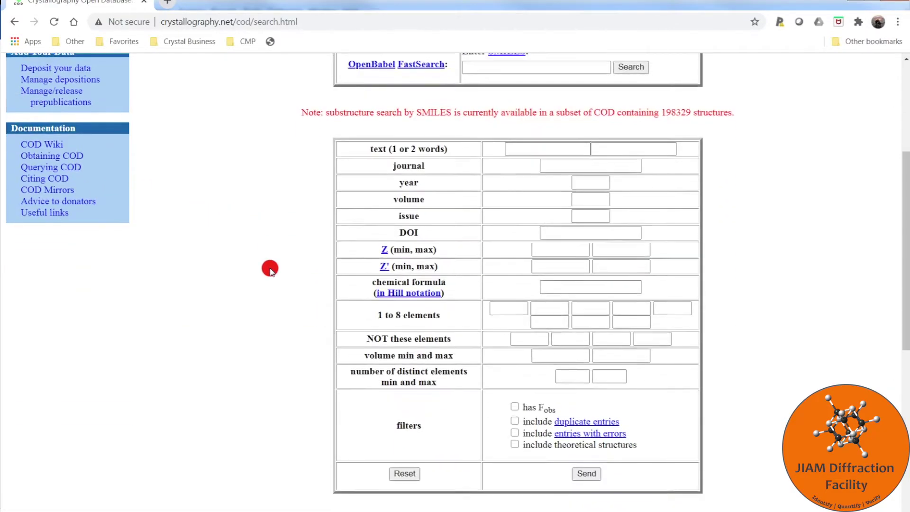
scroll(270, 269, "down", 4)
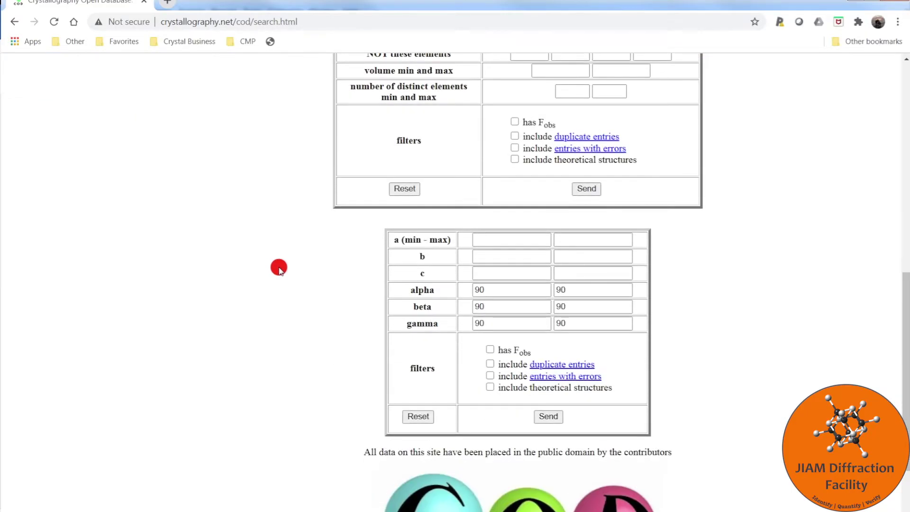
scroll(366, 270, "up", 5)
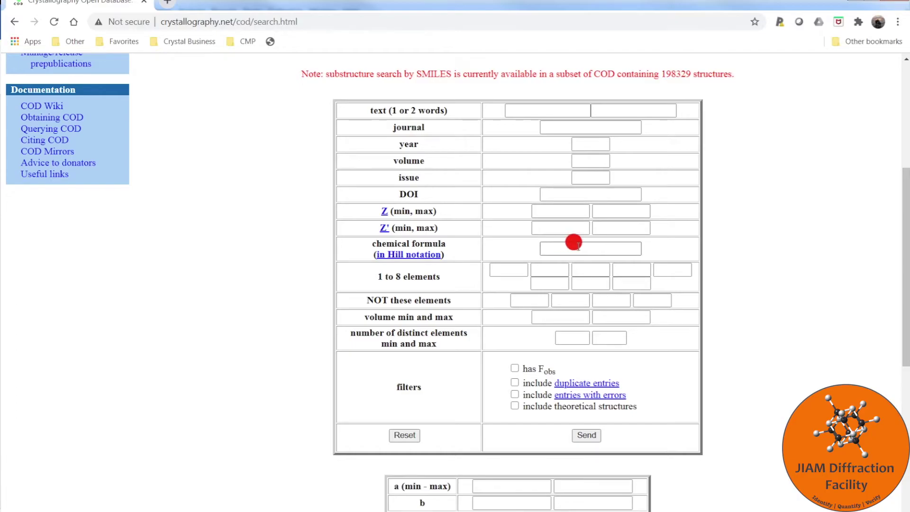
left_click(575, 244)
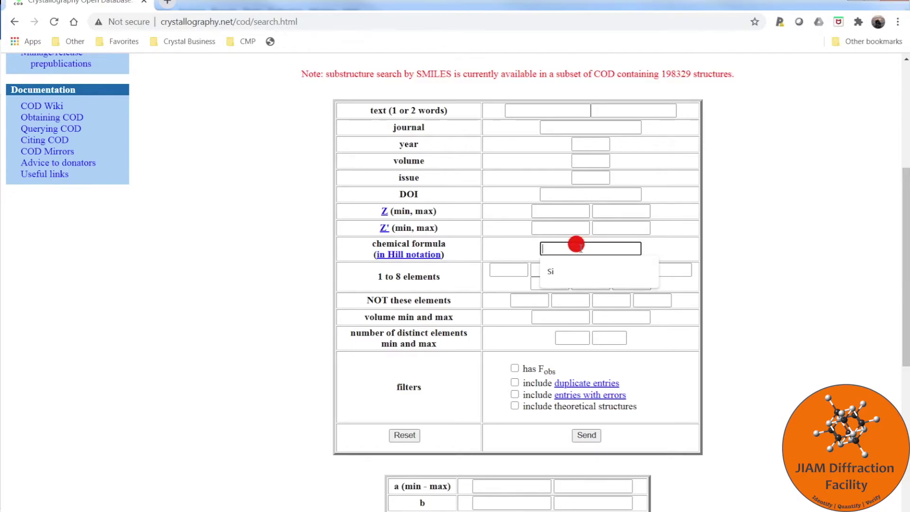
left_click(560, 268)
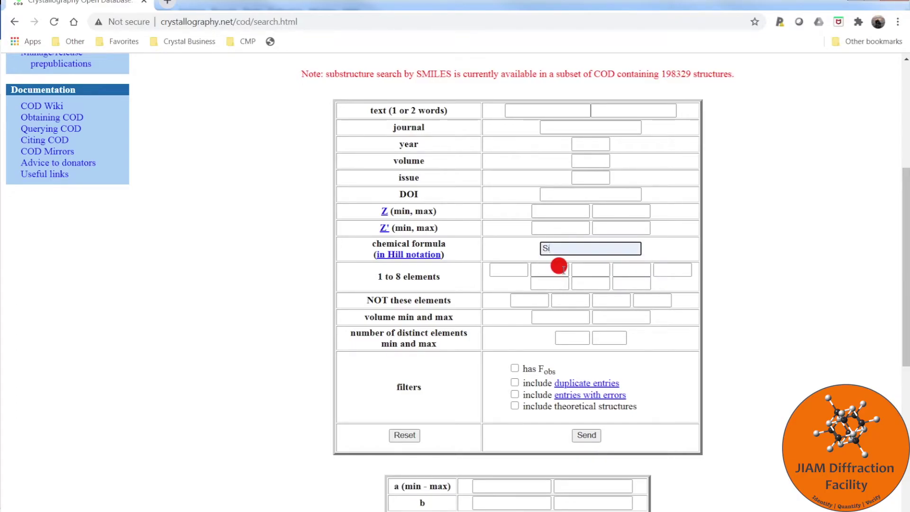
left_click(587, 435)
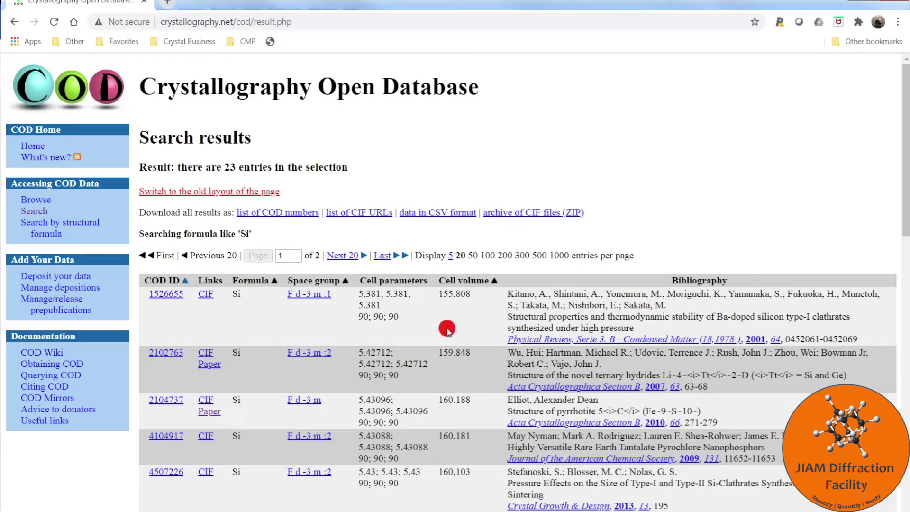
Download the CIF file for silicon entry 2104737.
scroll(428, 321, "down", 4)
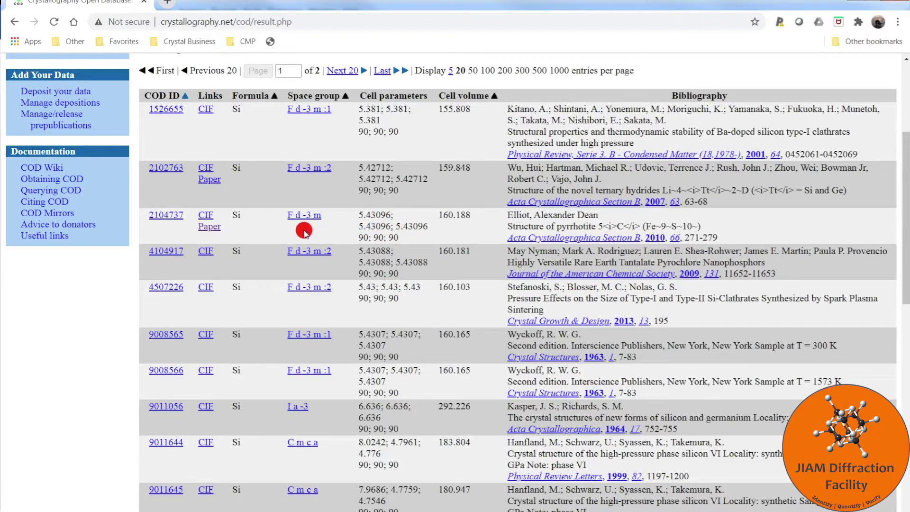
left_click(205, 216)
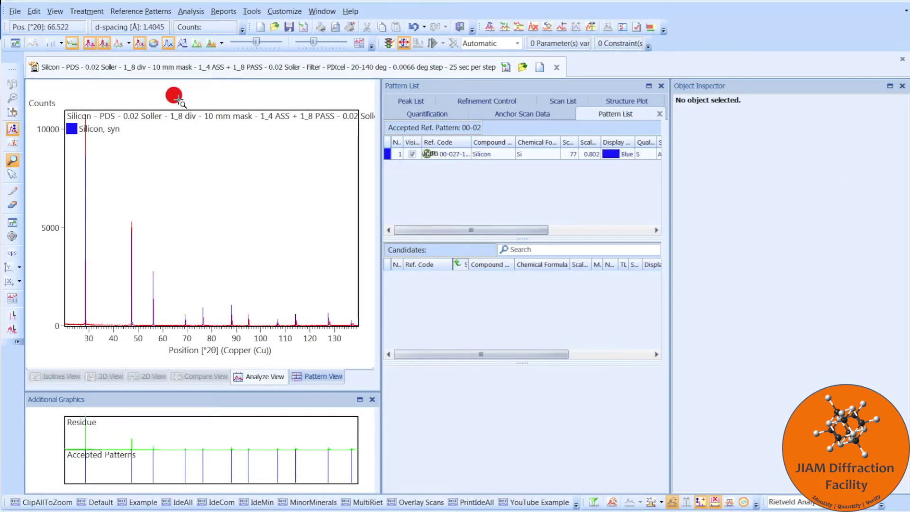
Insert the downloaded 2104737.cif into the document as a new phase.
left_click(15, 11)
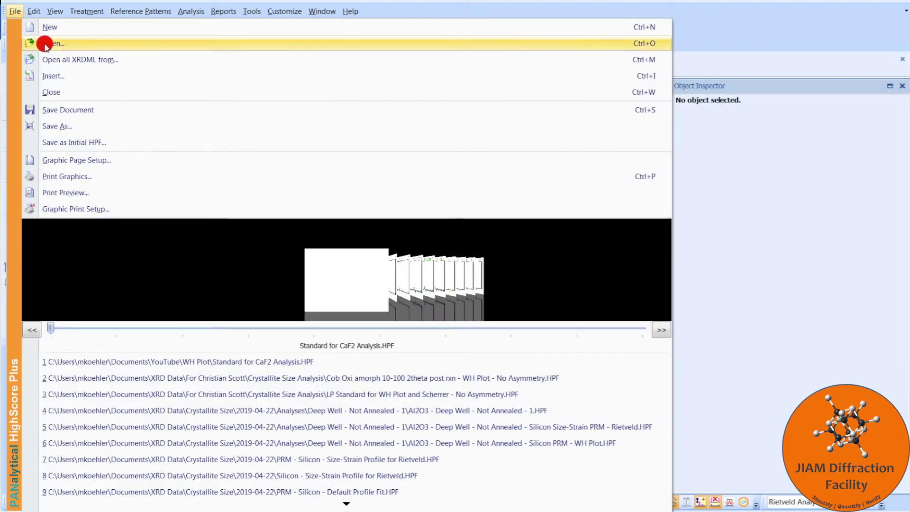
left_click(94, 76)
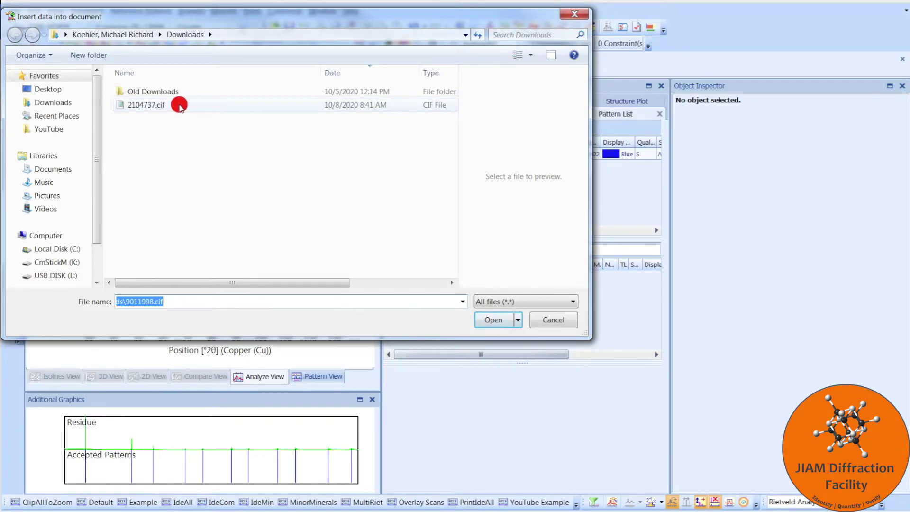
double_click(180, 105)
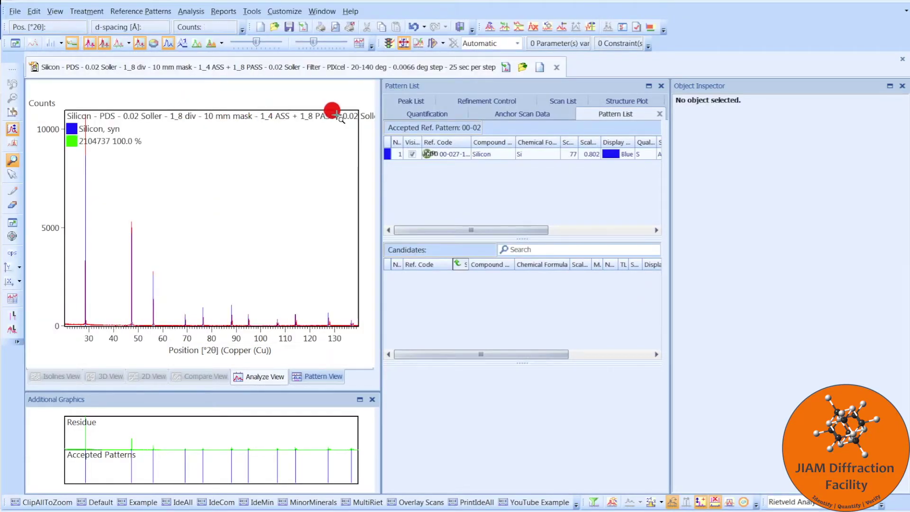
Check phase 2104737's Si1 atom at 0.125, 0.125, 0.125 in Refinement Control.
left_click(498, 101)
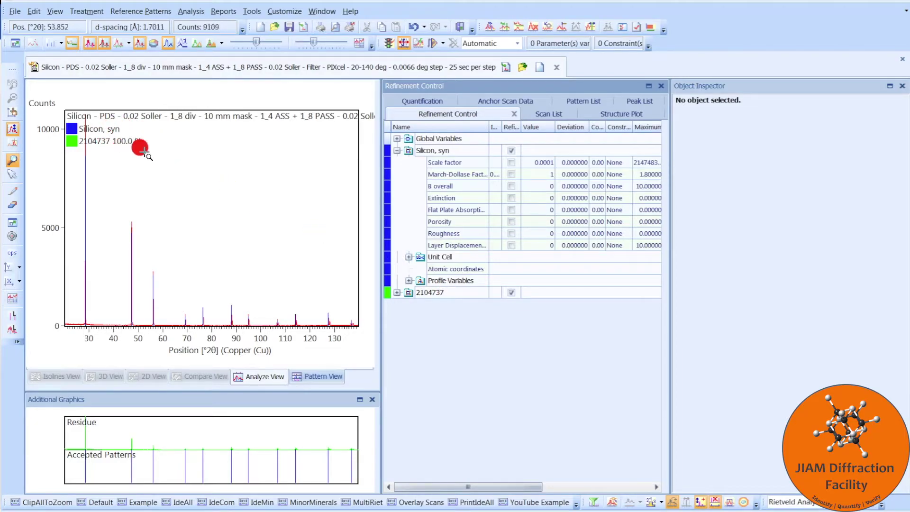
left_click(398, 293)
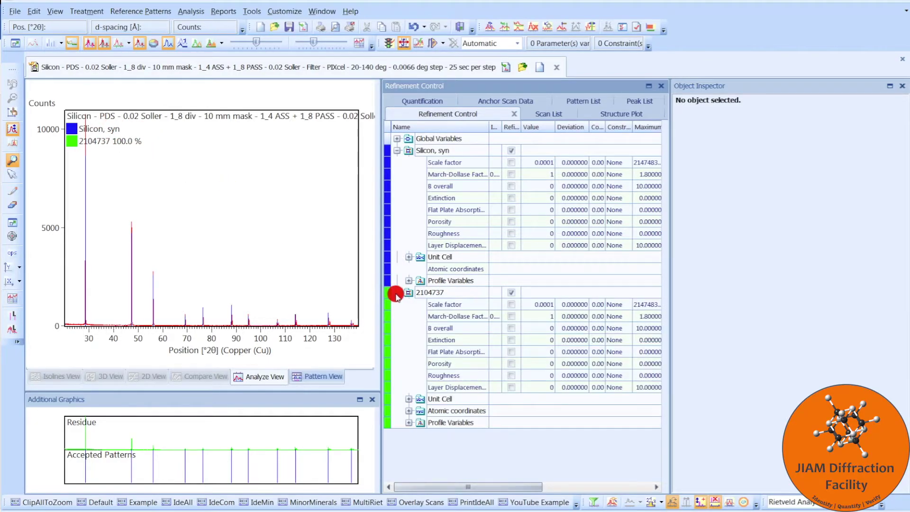
left_click(408, 410)
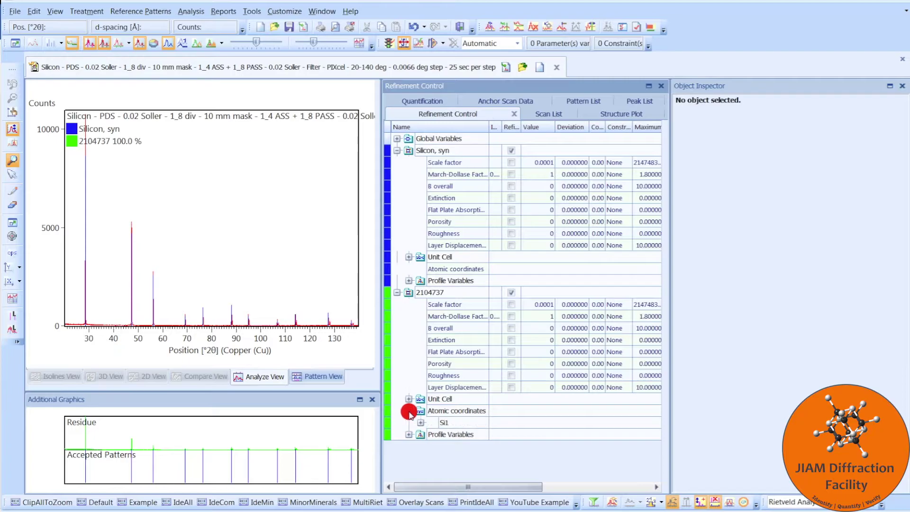
left_click(458, 412)
left_click(420, 423)
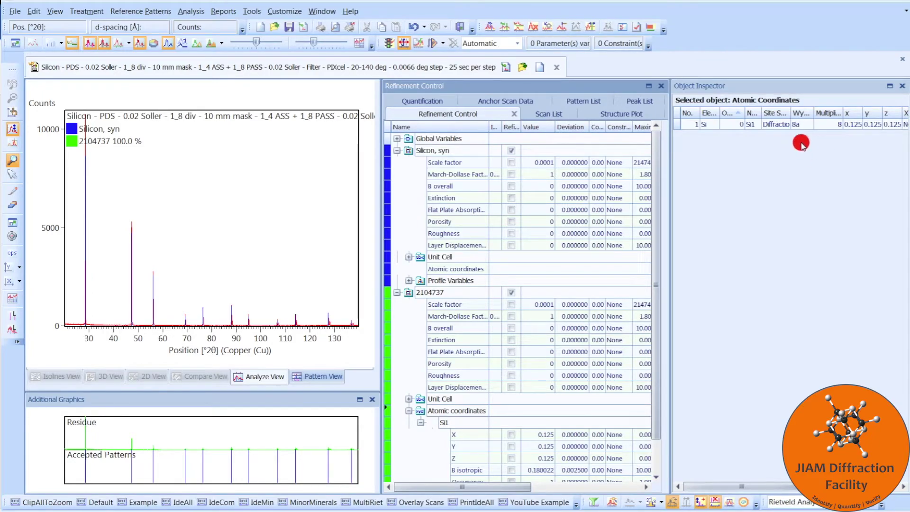
left_click(438, 293)
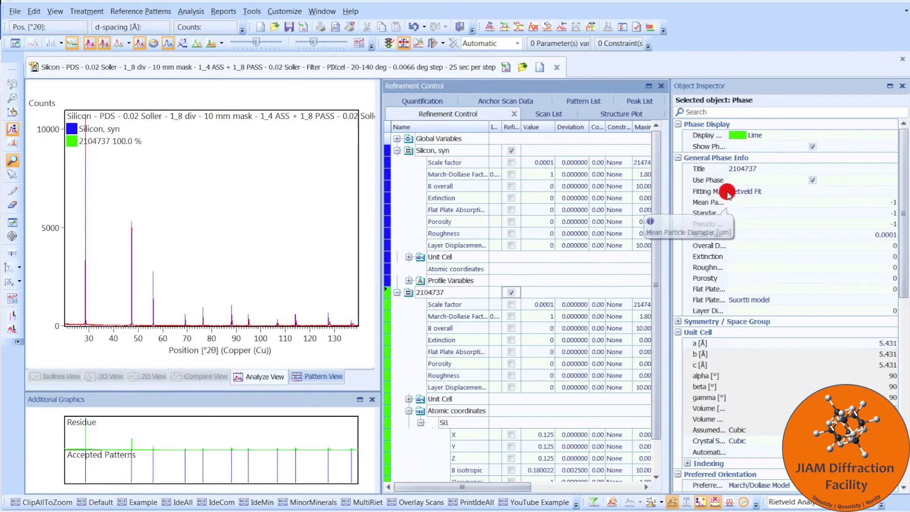
Retitle the 2104737 phase as 'Silicon' in the Object Inspector.
left_click(751, 167)
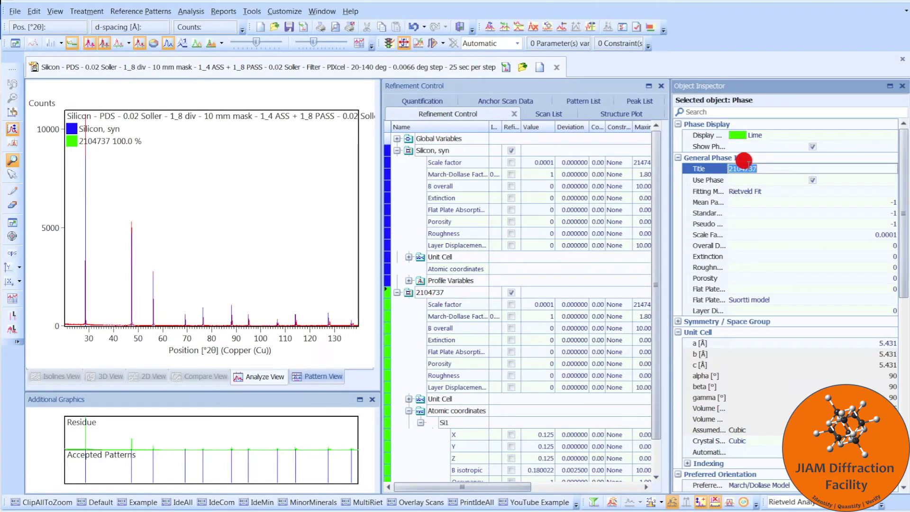
type("Silic")
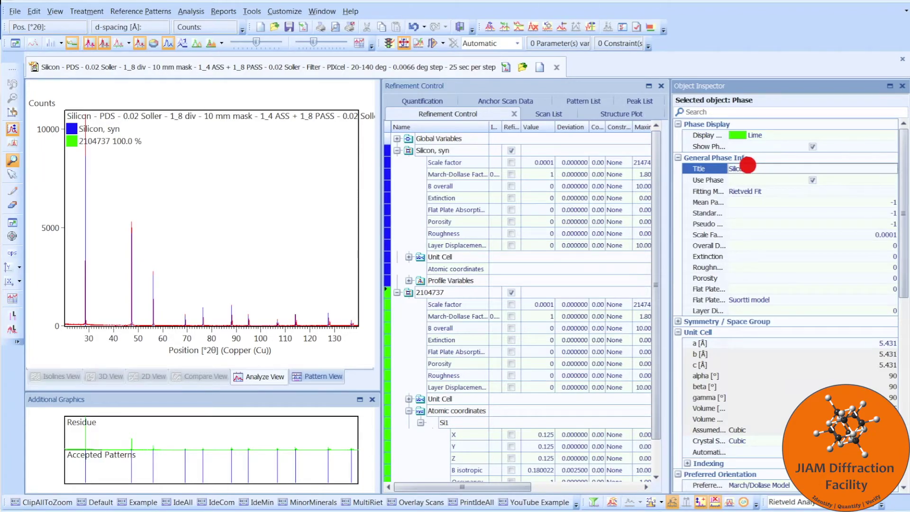
type("on")
key("Return")
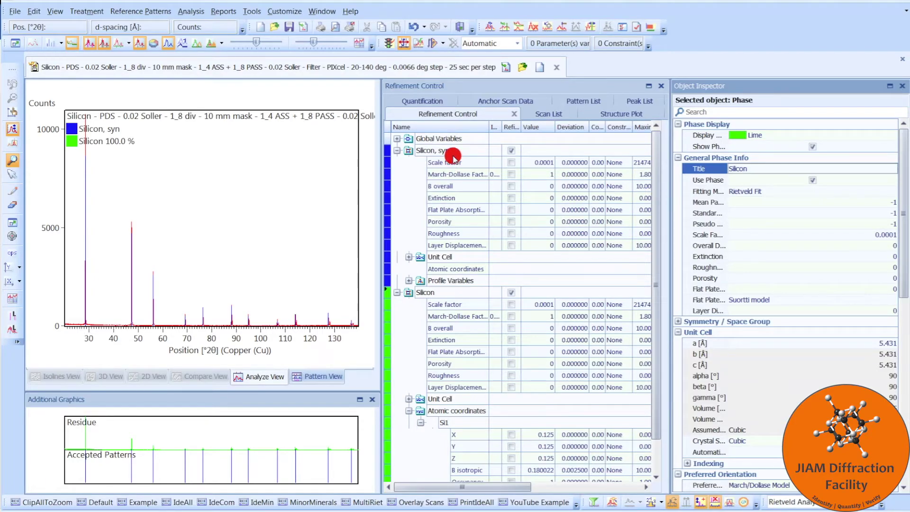
Attempt a default profile fit and dismiss the 'no valid atoms' problem report.
left_click(443, 44)
left_click(443, 43)
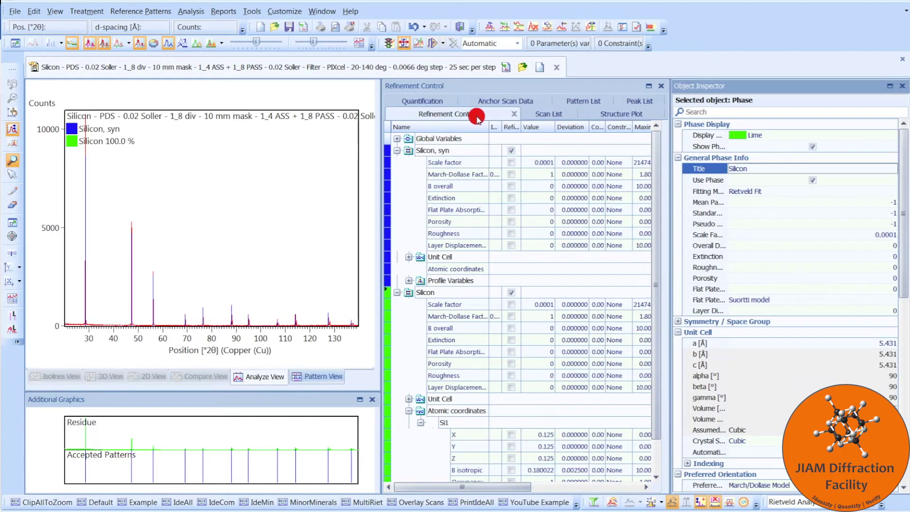
left_click(434, 42)
left_click(450, 109)
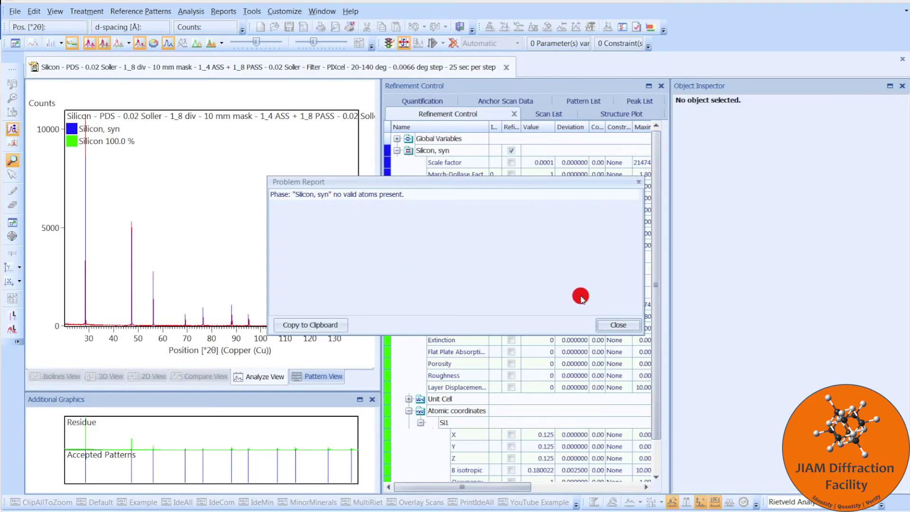
left_click(617, 324)
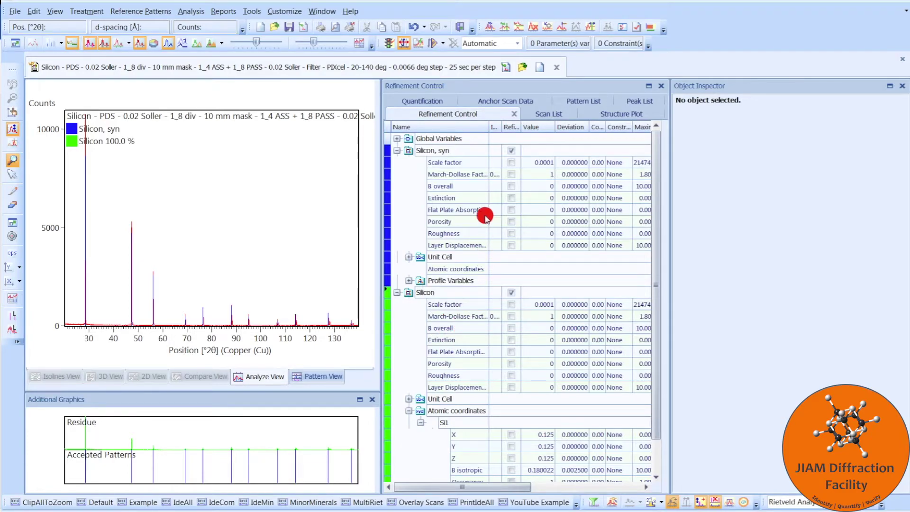
Delete the duplicate CIF-derived Silicon phase, keeping only Silicon, syn.
left_click(443, 43)
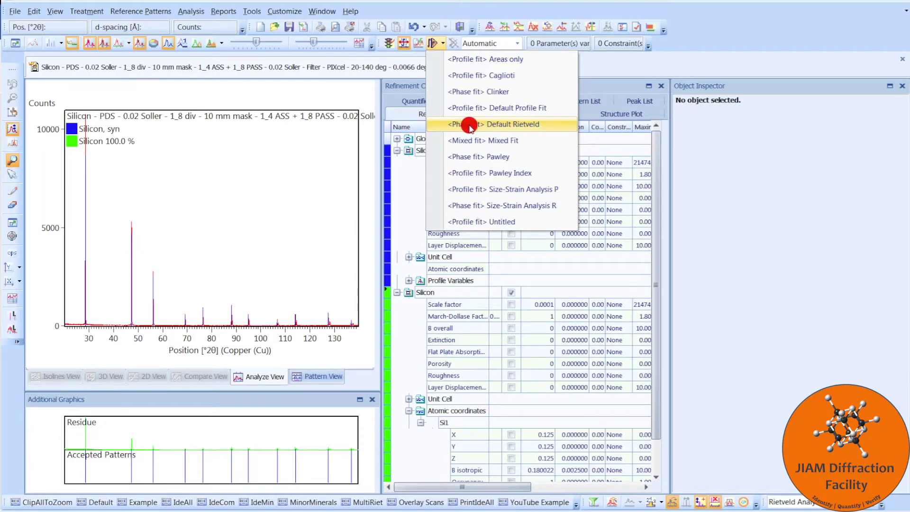
left_click(443, 43)
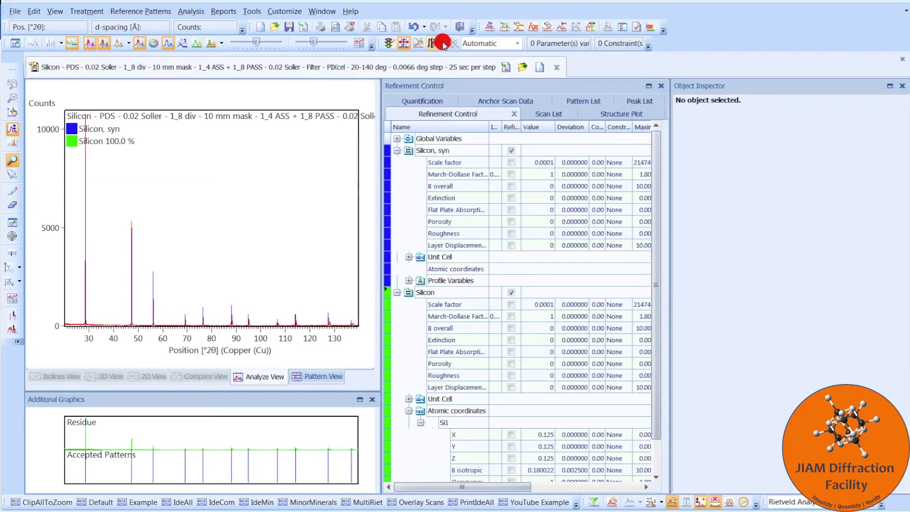
right_click(428, 294)
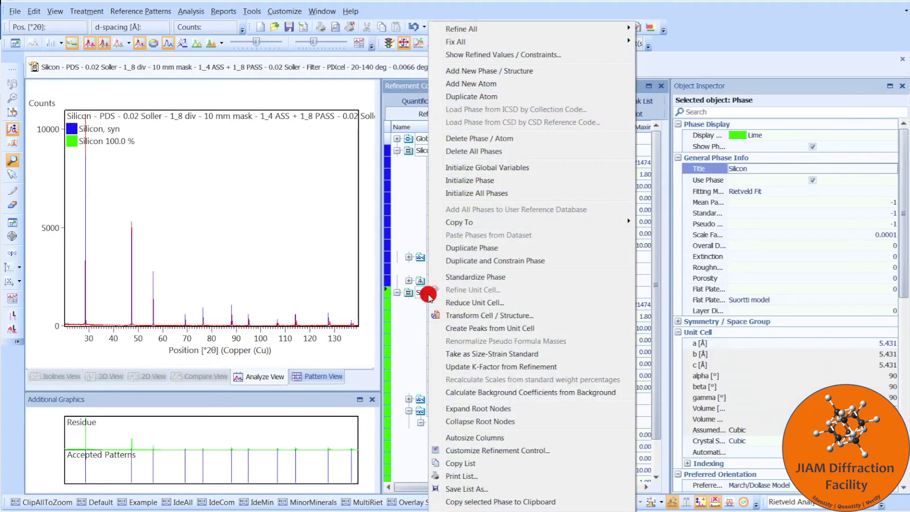
left_click(495, 140)
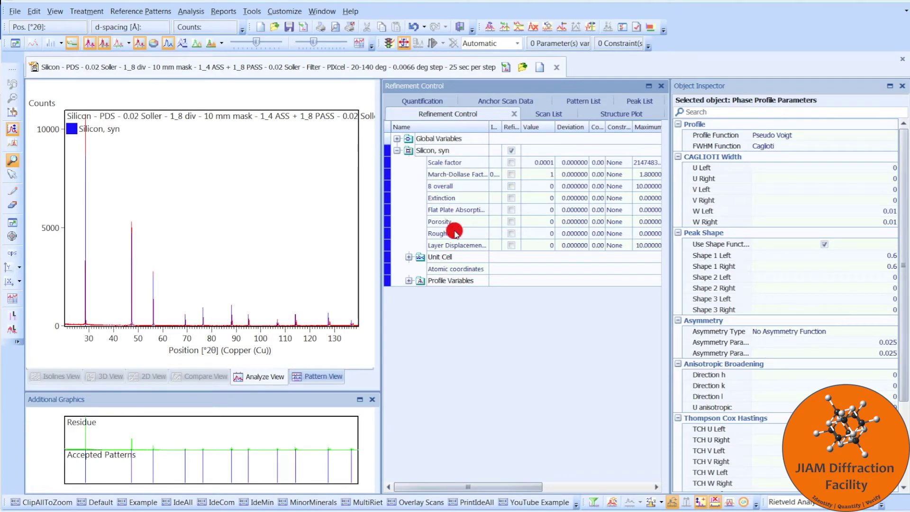
Add a new atom to the Silicon, syn atomic coordinates and set its element to Si.
left_click(467, 271)
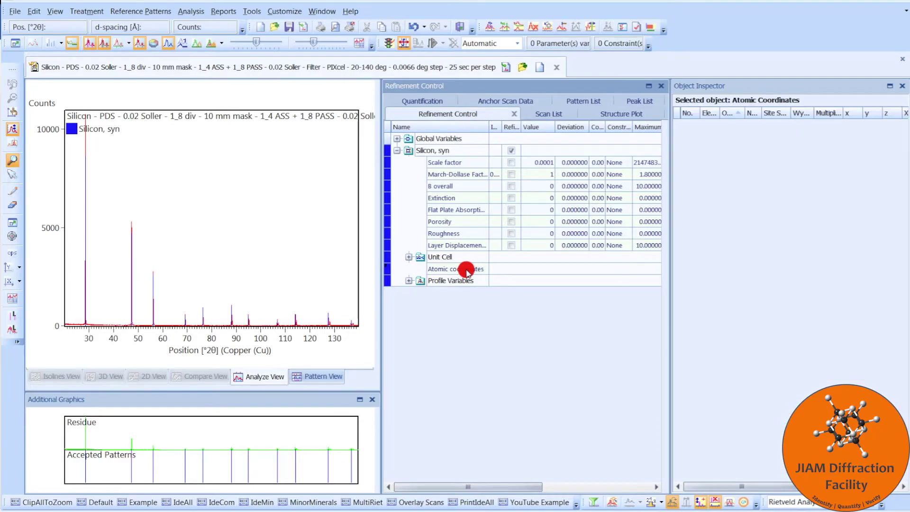
right_click(726, 142)
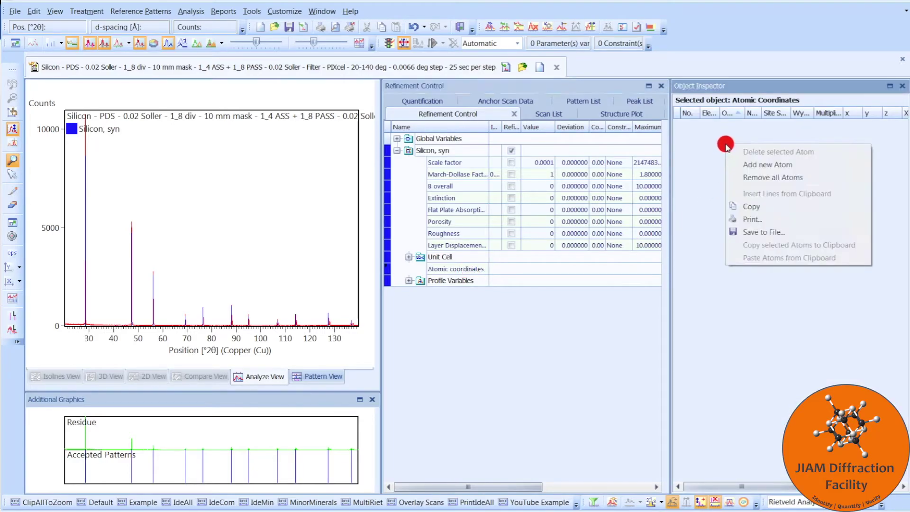
left_click(808, 165)
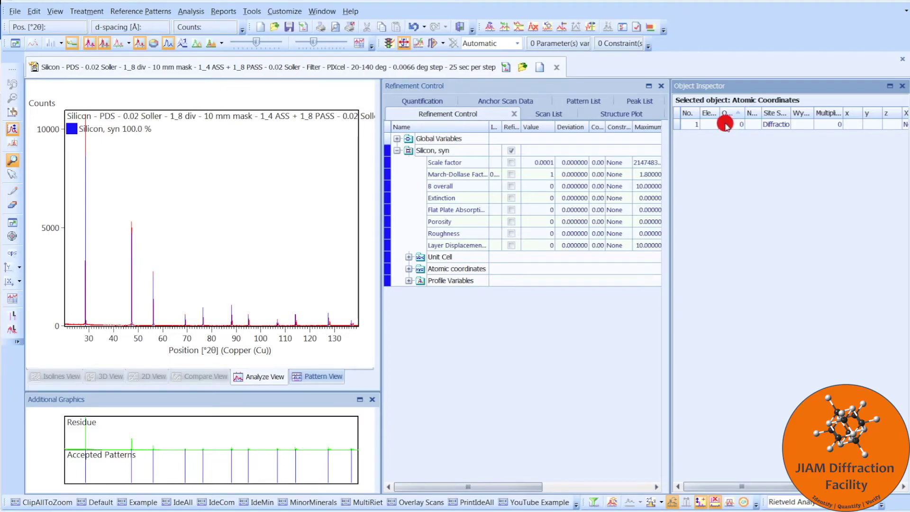
left_click(708, 124)
left_click_drag(719, 110, 742, 112)
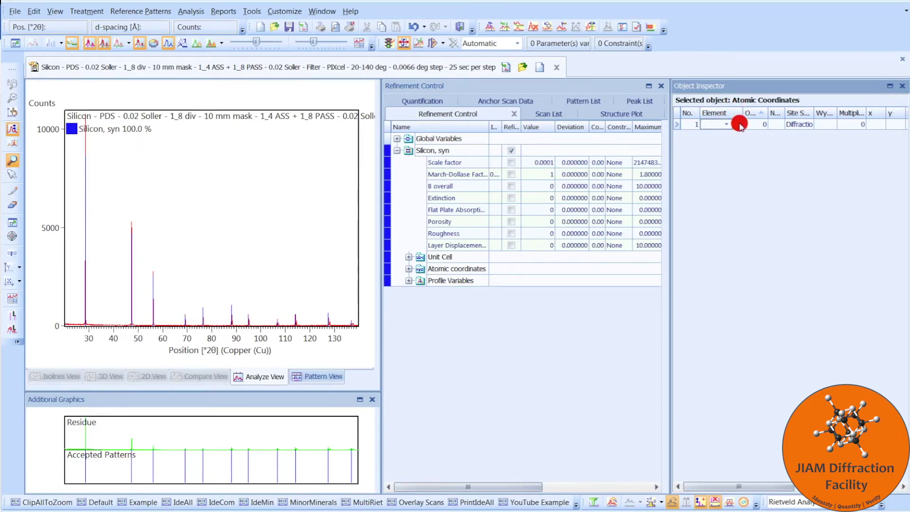
left_click(738, 125)
left_click(497, 224)
left_click_drag(768, 113, 803, 112)
left_click(758, 112)
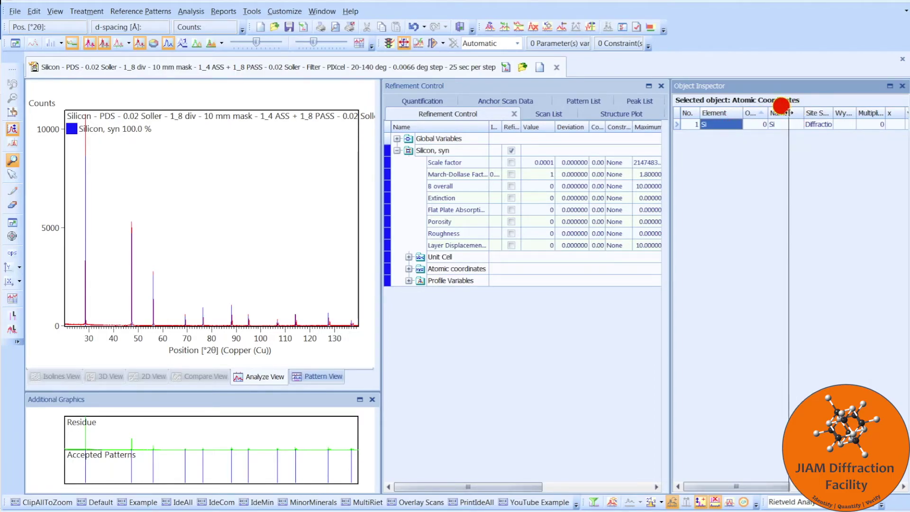
left_click_drag(729, 487, 757, 487)
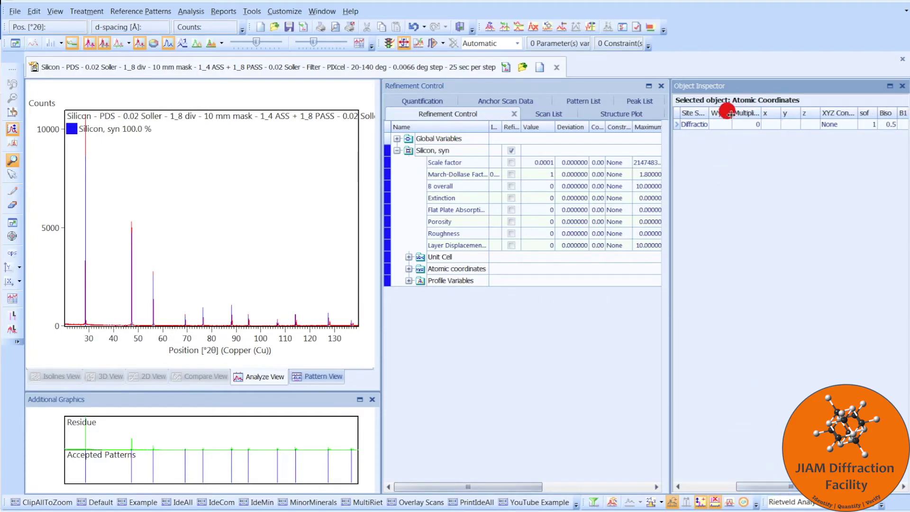
Set the Si atom's Wyckoff position to 8a in the atom table.
left_click_drag(732, 113, 751, 113)
left_click(744, 124)
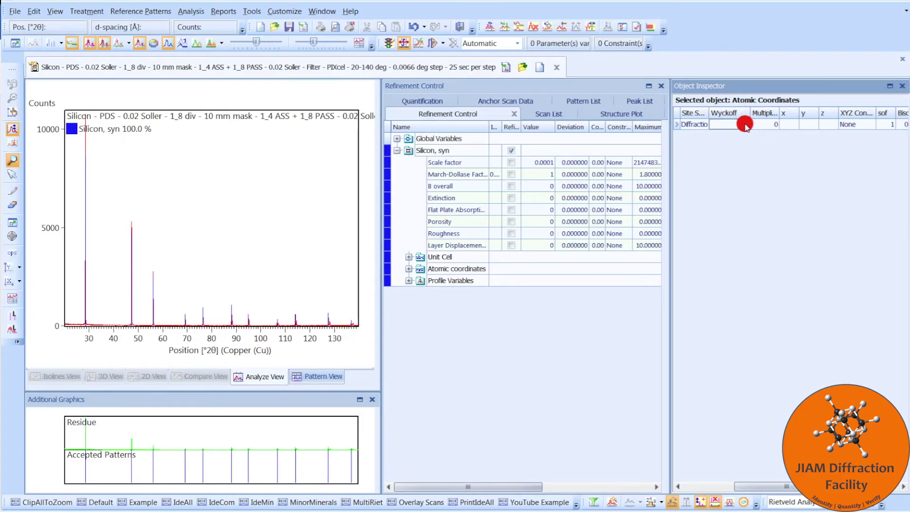
left_click(744, 124)
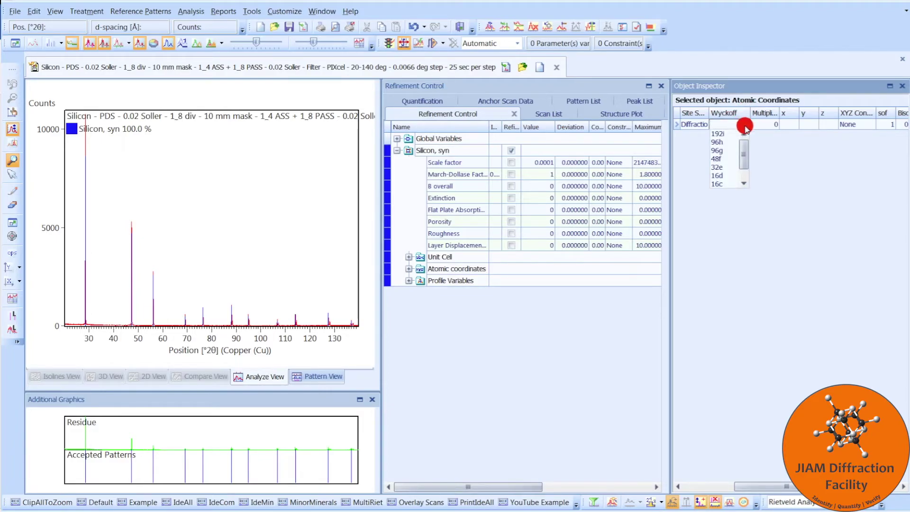
scroll(744, 157, "down", 1)
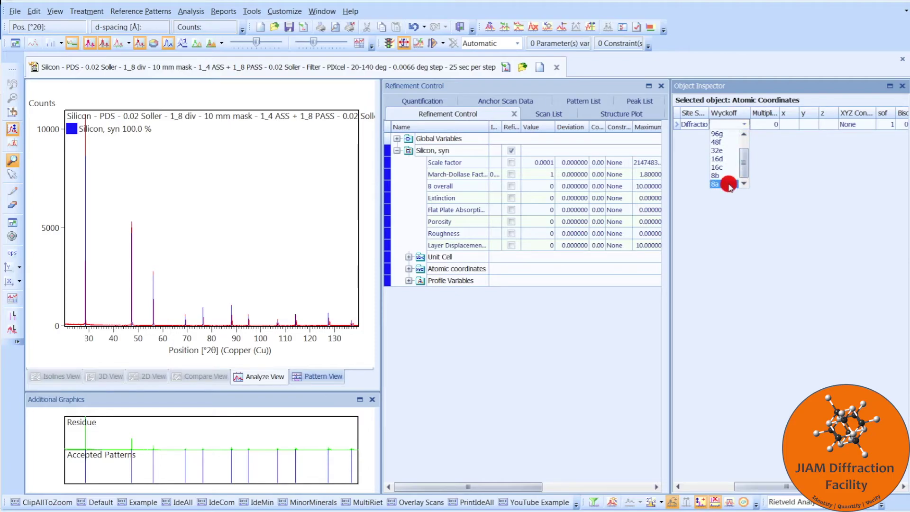
left_click(729, 185)
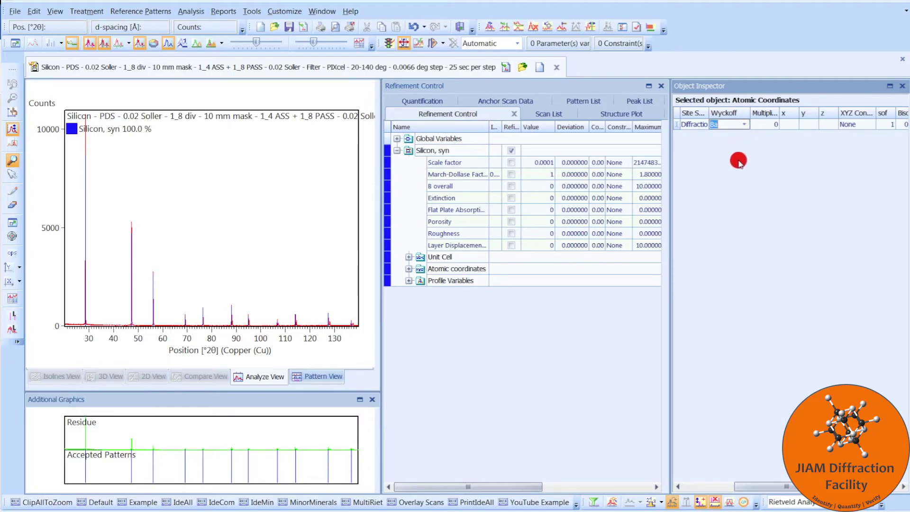
left_click(761, 124)
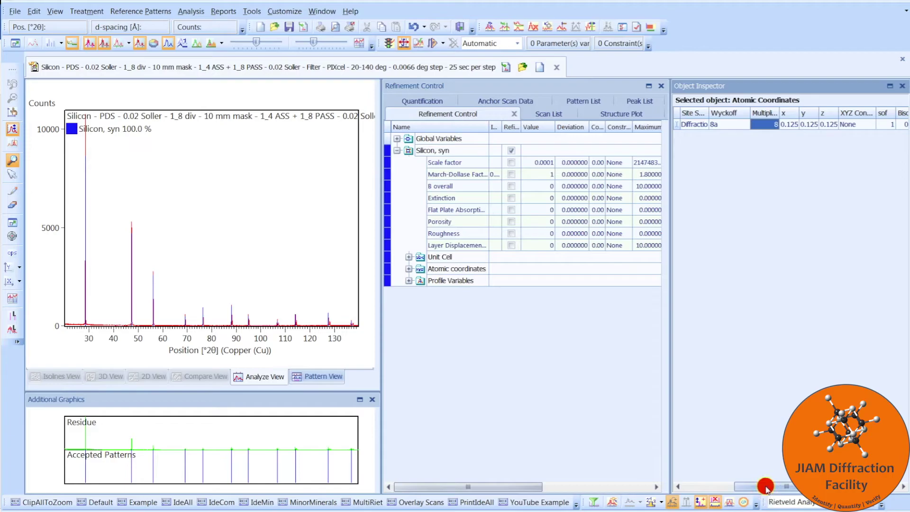
left_click_drag(766, 486, 823, 486)
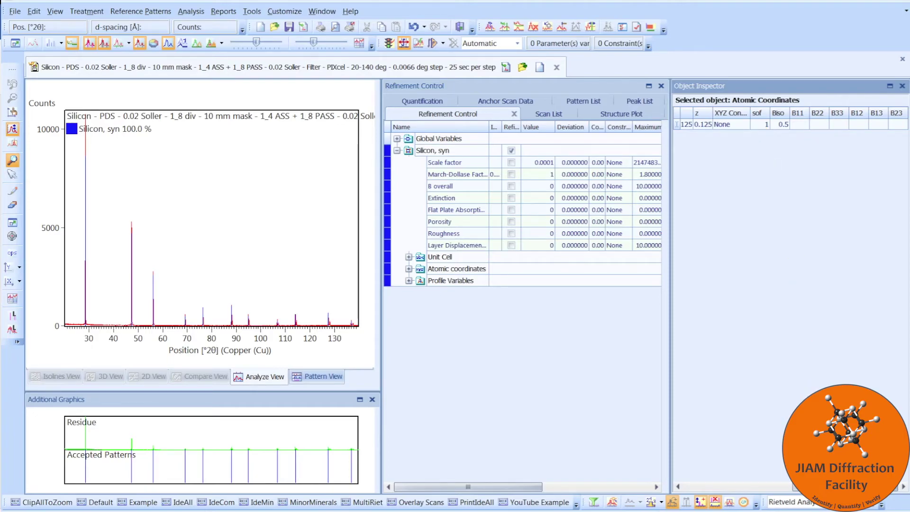
left_click(724, 123)
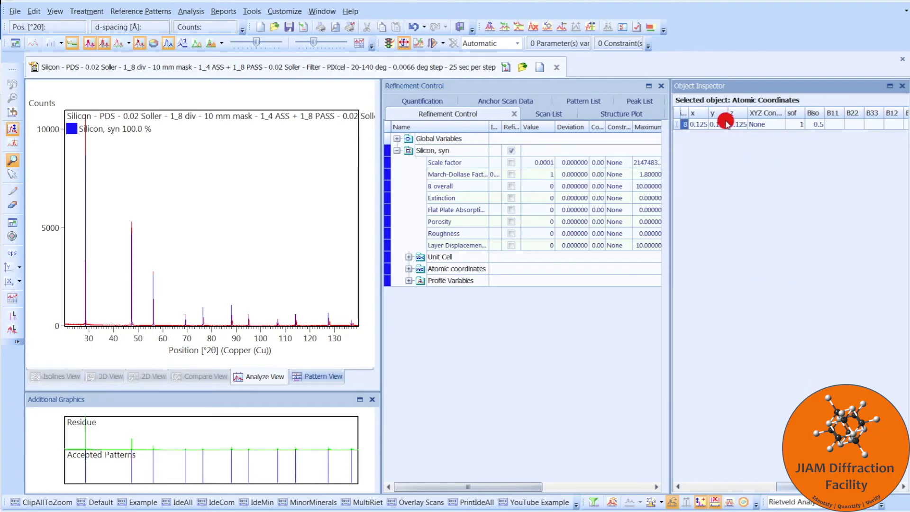
left_click(782, 127)
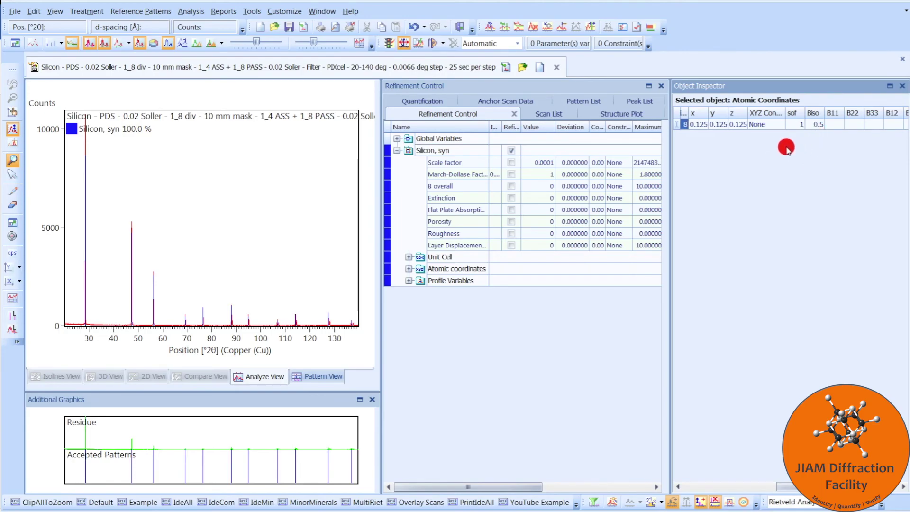
Expand the Si atom's X, Y, Z, B isotropic and Occupancy parameters and list the fit strategies.
left_click(409, 269)
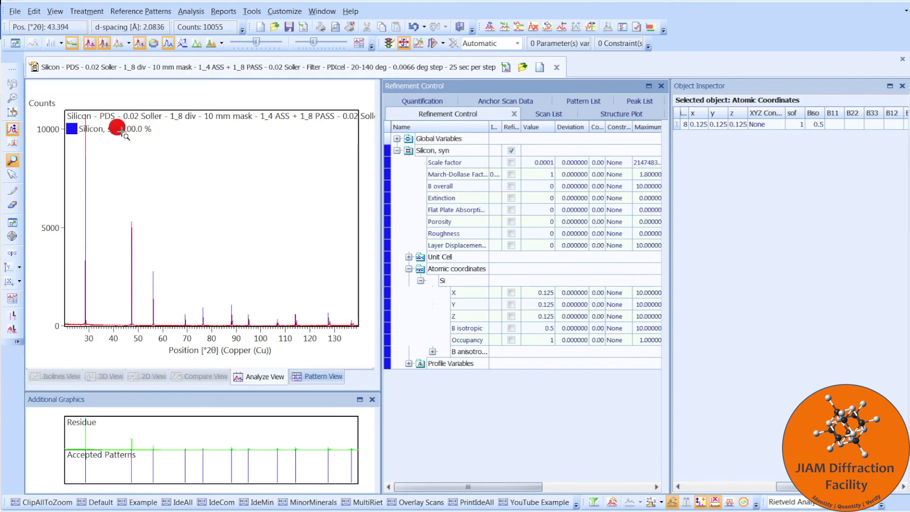
left_click(441, 44)
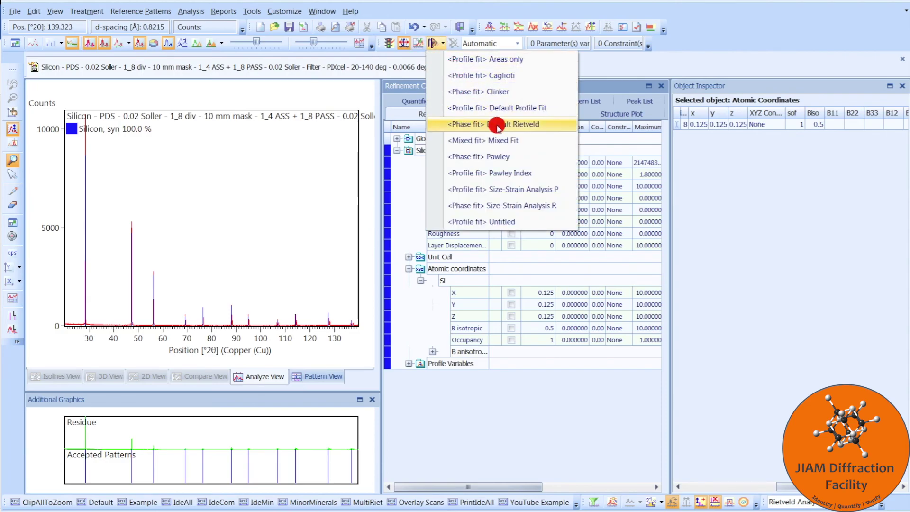